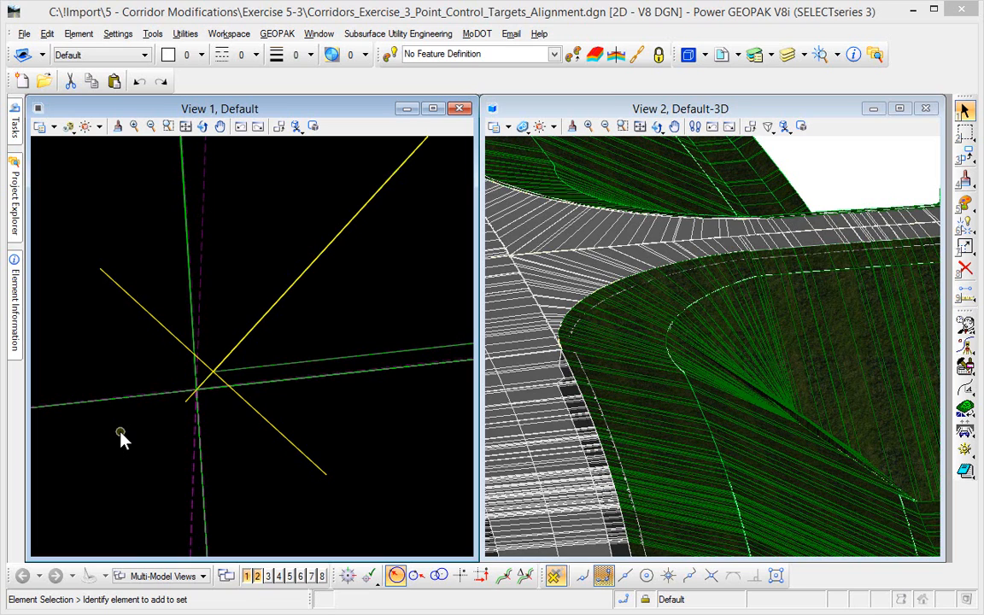
Step: Examine the lower end of alignment FS2ACCESSRT in plan and the seam where the corridor slopes meet in the 3D view
{"action": "scroll", "coordinate": [281, 330], "scroll_direction": "down", "scroll_amount": 5}
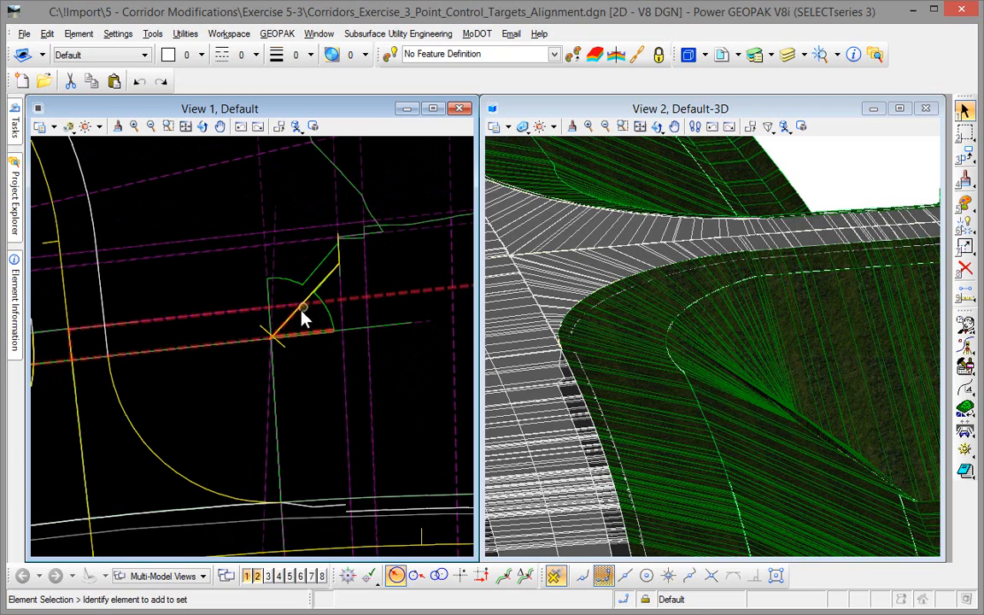
{"action": "scroll", "coordinate": [290, 331], "scroll_direction": "up", "scroll_amount": 5}
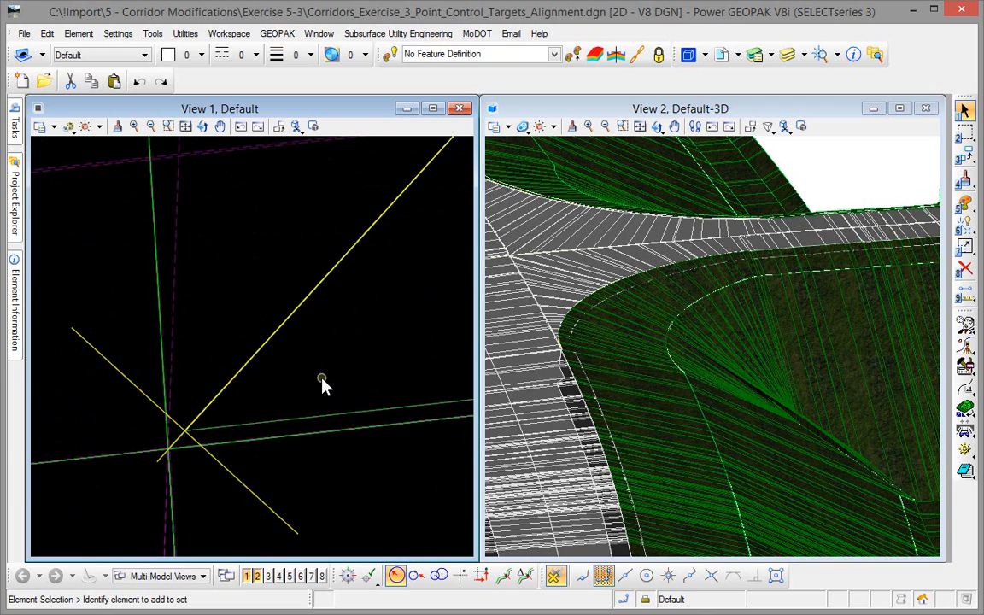
{"action": "right_click", "coordinate": [224, 394]}
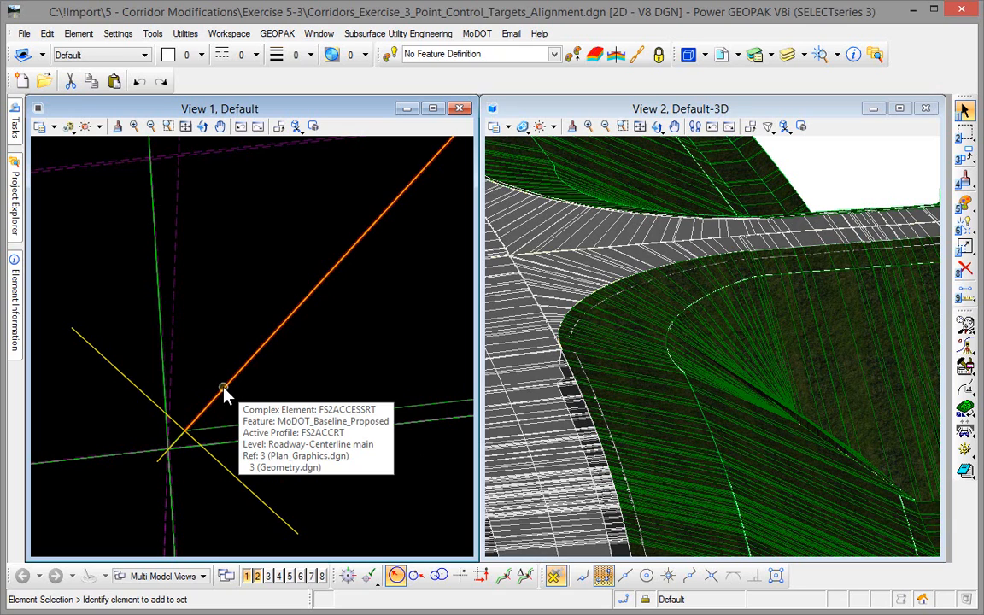
{"action": "left_click", "coordinate": [224, 394]}
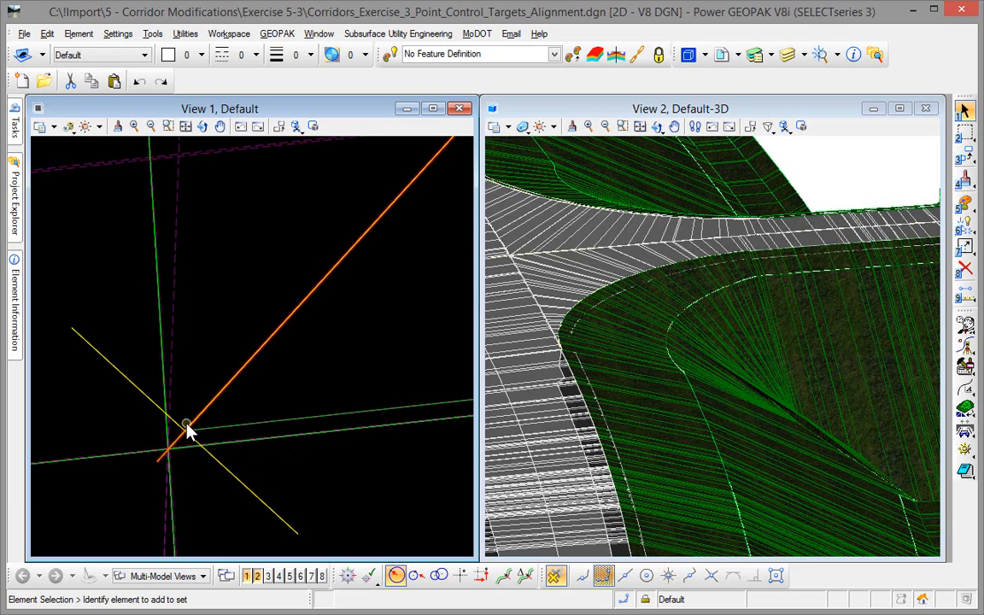
{"action": "left_click", "coordinate": [189, 431], "text": "ctrl"}
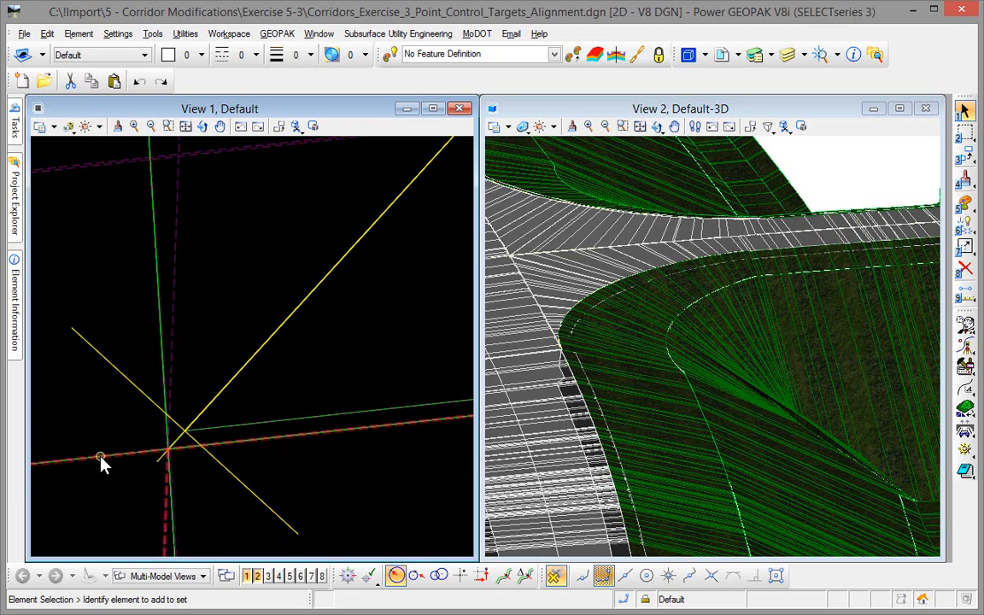
{"action": "left_click", "coordinate": [193, 424]}
{"action": "left_click", "coordinate": [165, 471]}
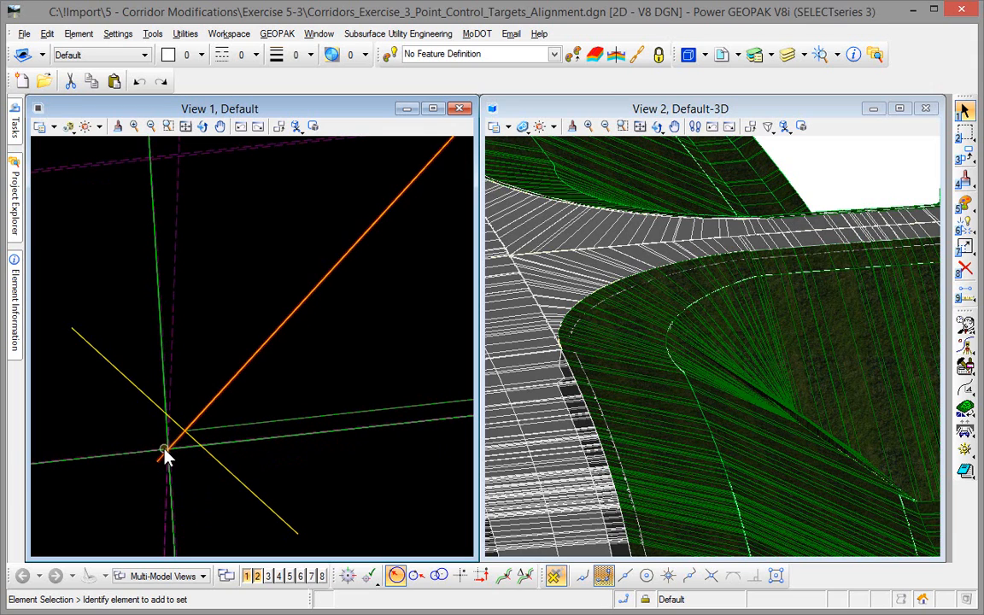
{"action": "scroll", "coordinate": [852, 461], "scroll_direction": "up", "scroll_amount": 4}
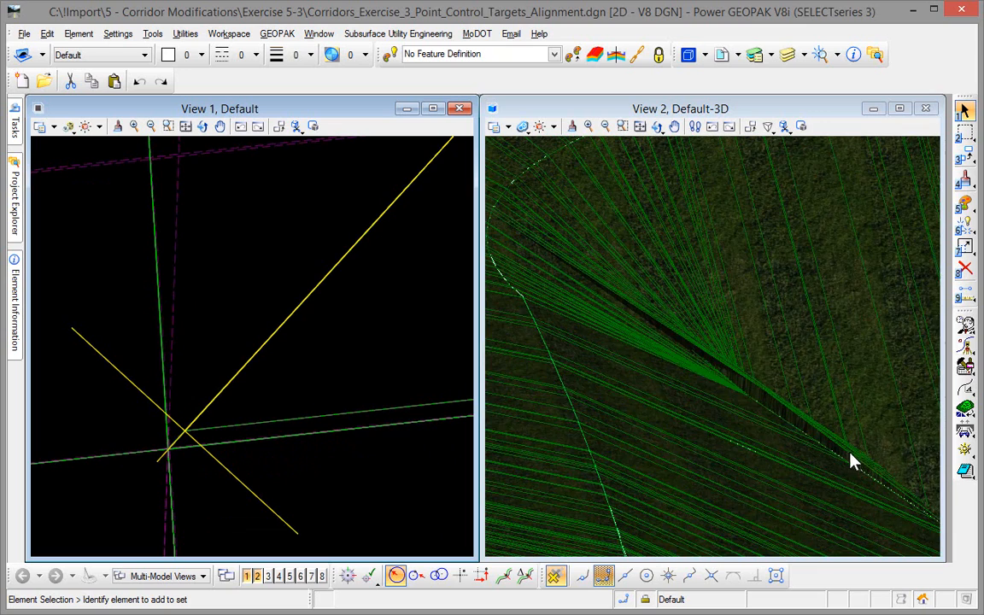
{"action": "scroll", "coordinate": [852, 461], "scroll_direction": "up", "scroll_amount": 2}
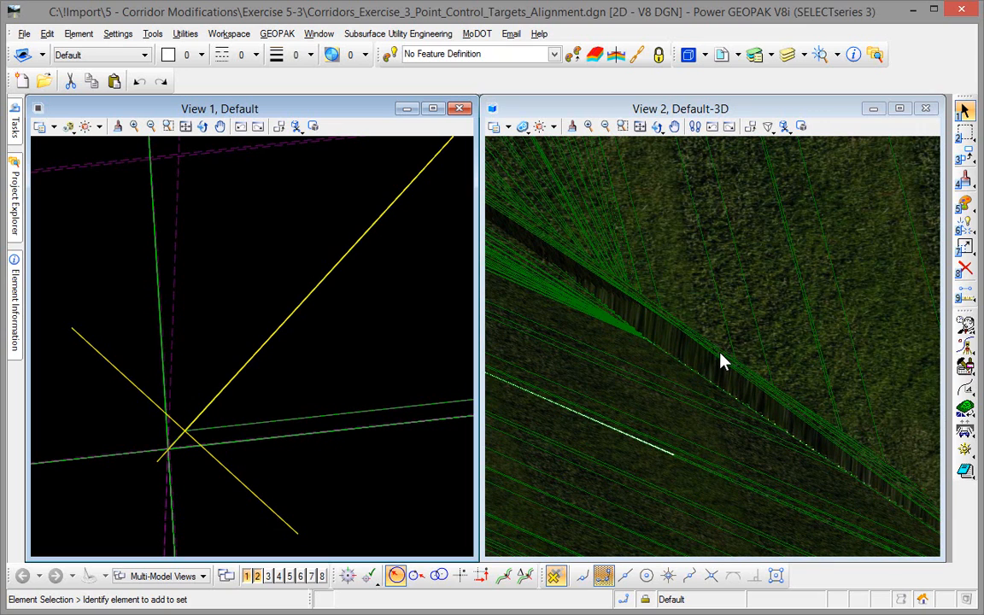
{"action": "scroll", "coordinate": [717, 360], "scroll_direction": "down", "scroll_amount": 6}
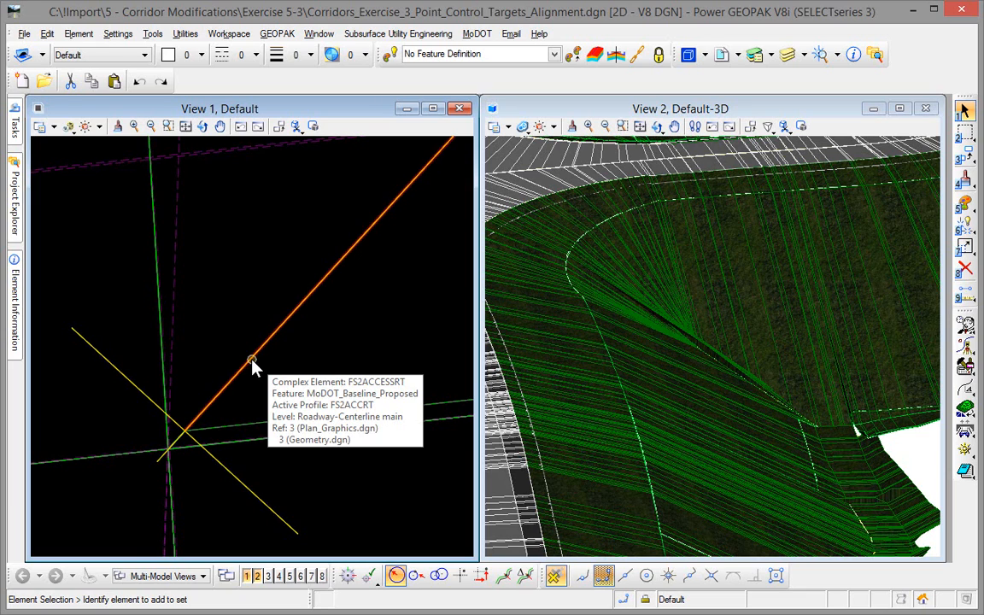
Step: Open Geometry.dgn and extend the start of alignment FS2ACCESSRT back to the nearby endpoint of alignment FS2RTE82LT2
{"action": "key", "text": "ctrl+o"}
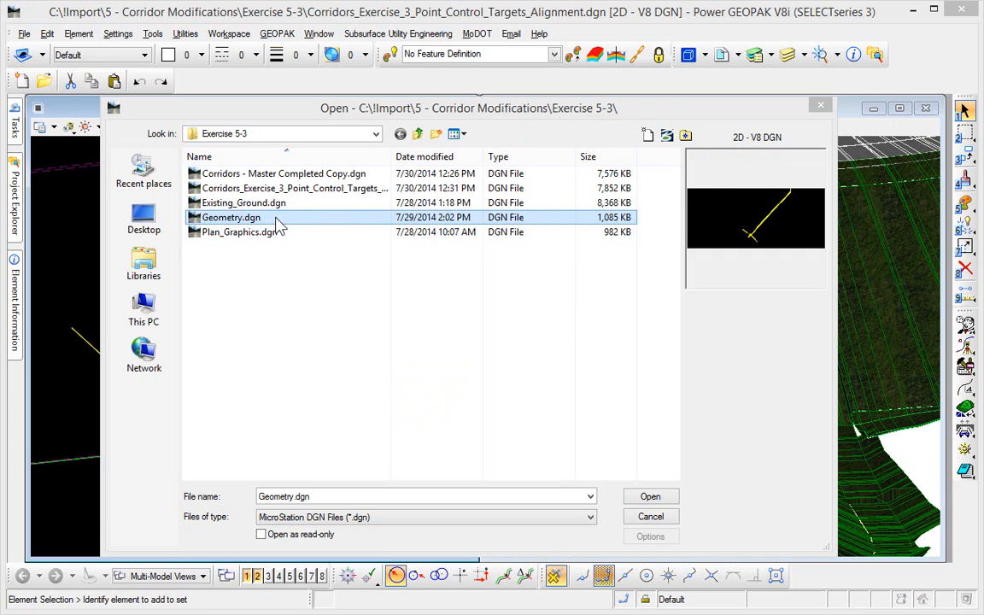
{"action": "left_click", "coordinate": [642, 498]}
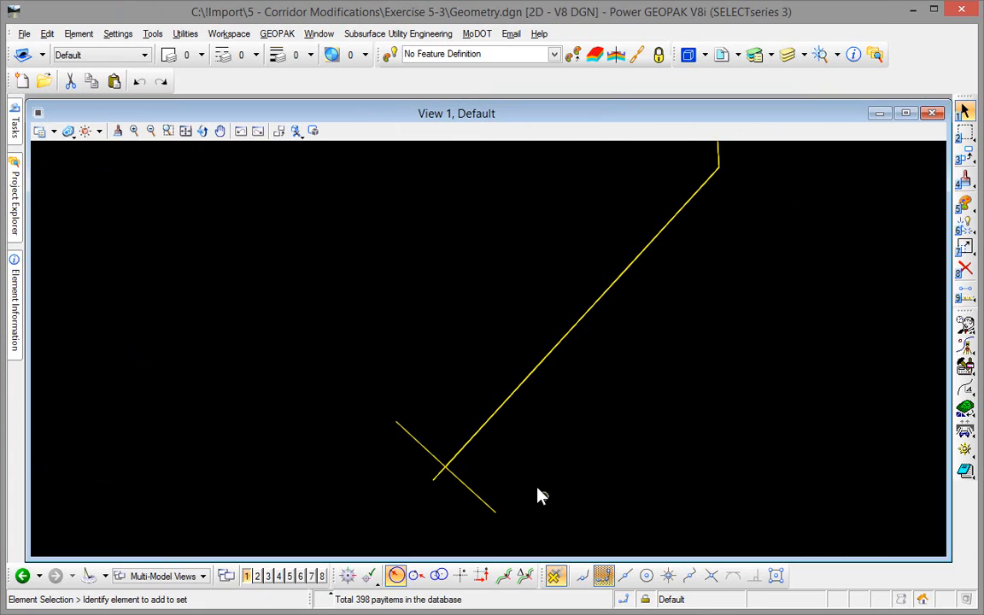
{"action": "left_click", "coordinate": [476, 436]}
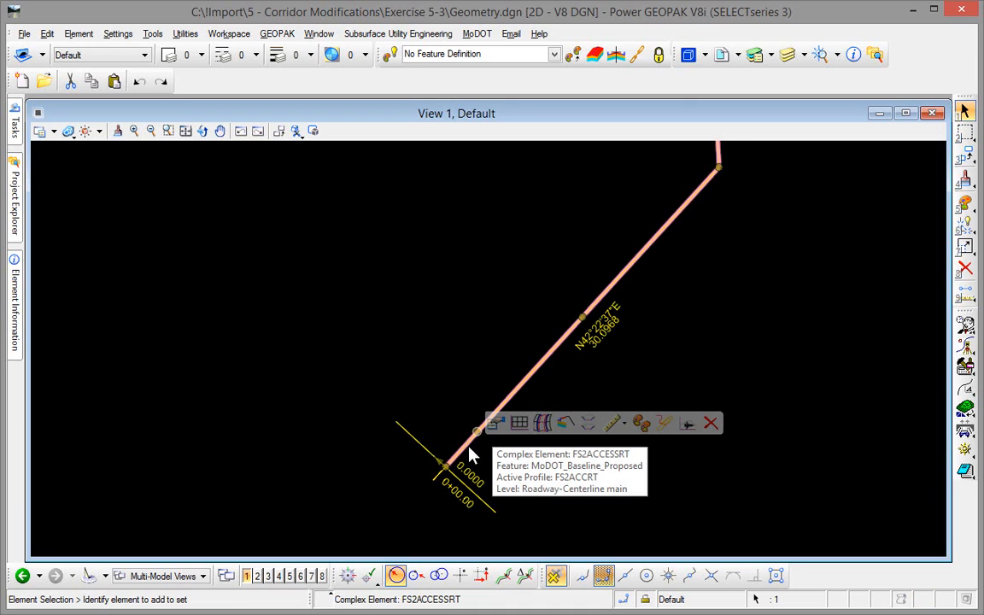
{"action": "scroll", "coordinate": [432, 497], "scroll_direction": "up", "scroll_amount": 5}
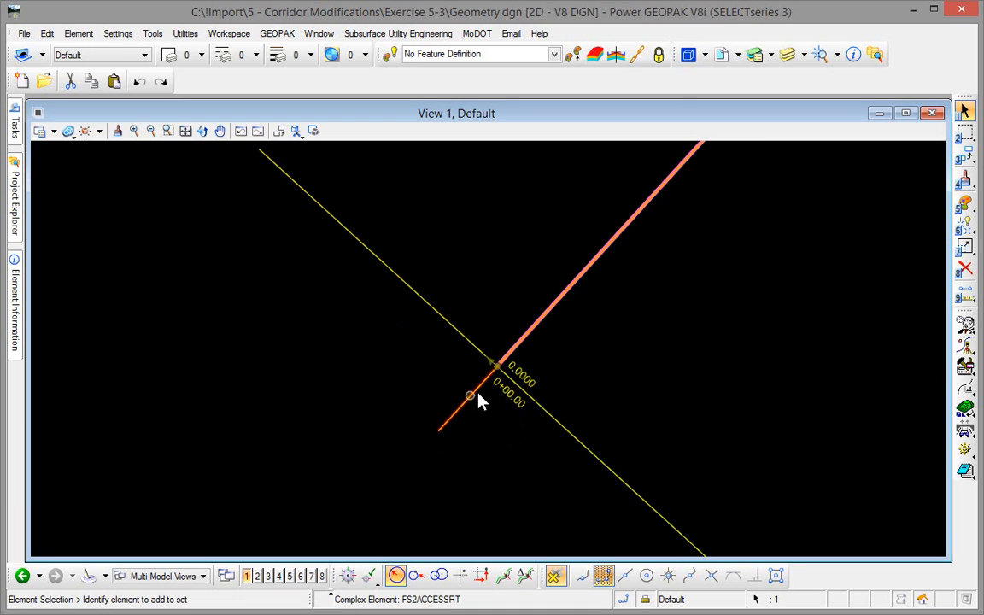
{"action": "left_click_drag", "start_coordinate": [494, 376], "coordinate": [437, 425]}
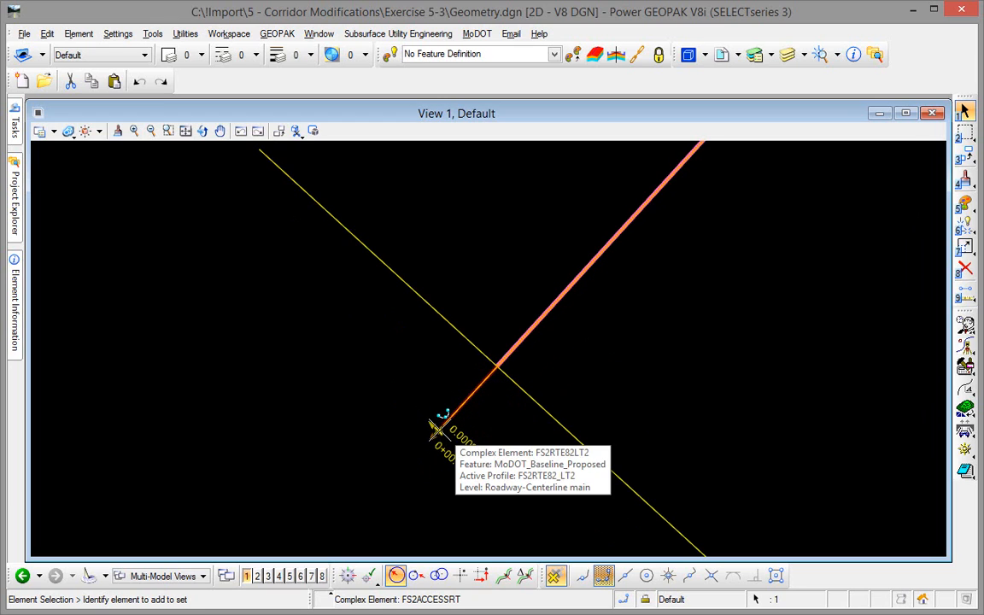
{"action": "left_click", "coordinate": [437, 429]}
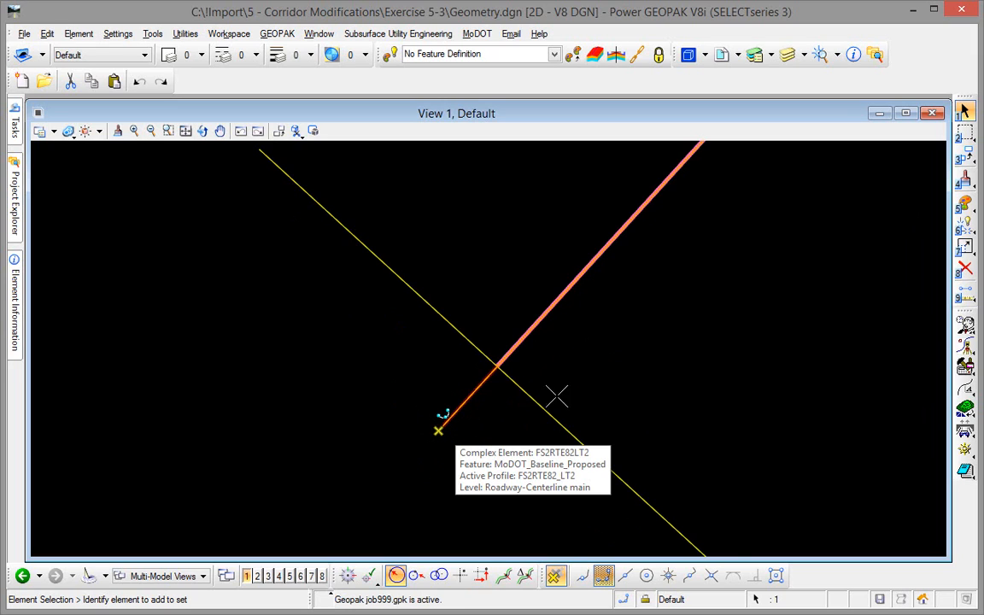
Step: Open the profile model of the extended alignment FS2ACCESSRT in view 2
{"action": "scroll", "coordinate": [557, 388], "scroll_direction": "down", "scroll_amount": 3}
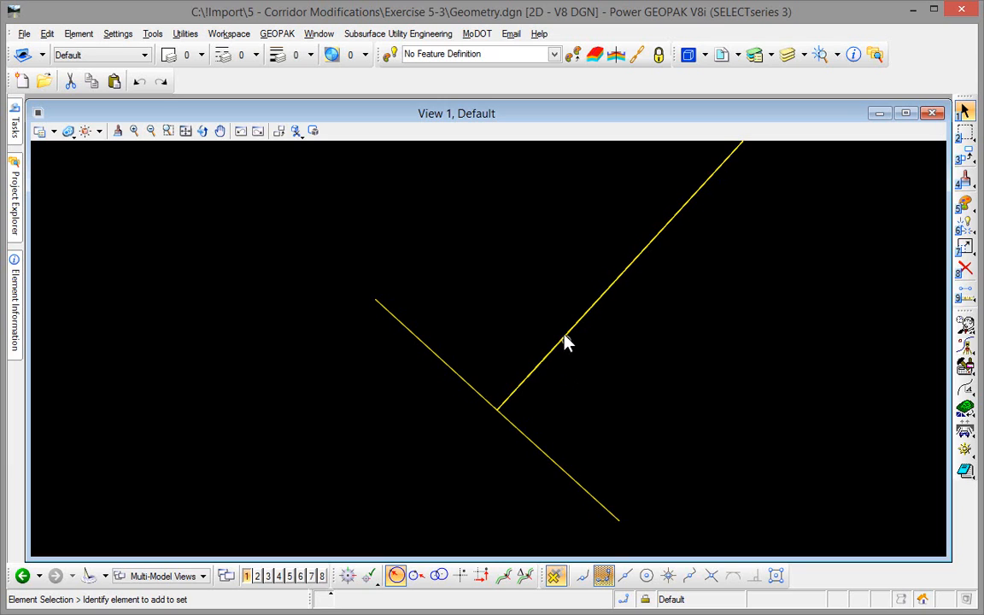
{"action": "mouse_move", "coordinate": [564, 342]}
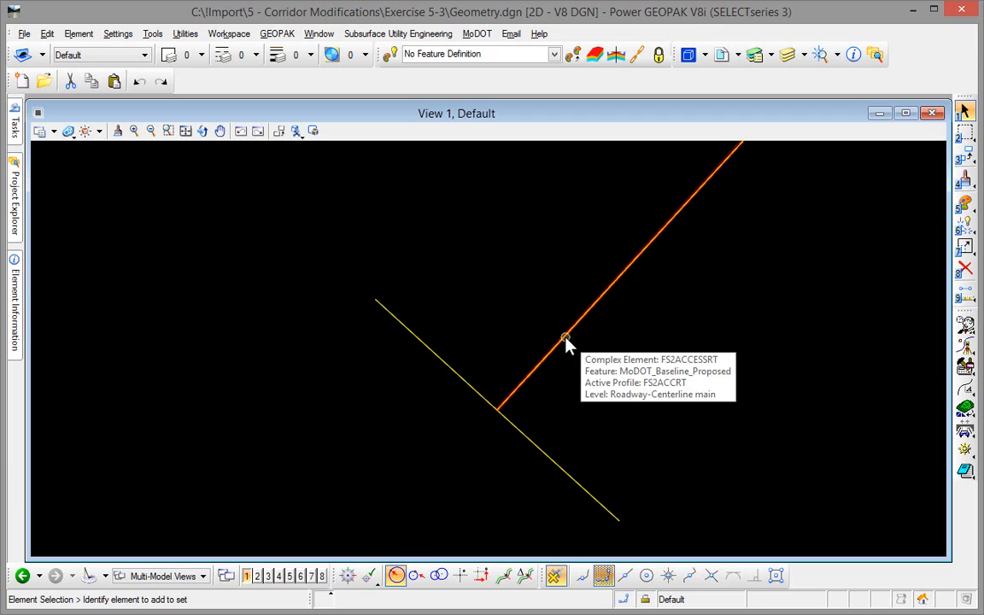
{"action": "left_click", "coordinate": [566, 343]}
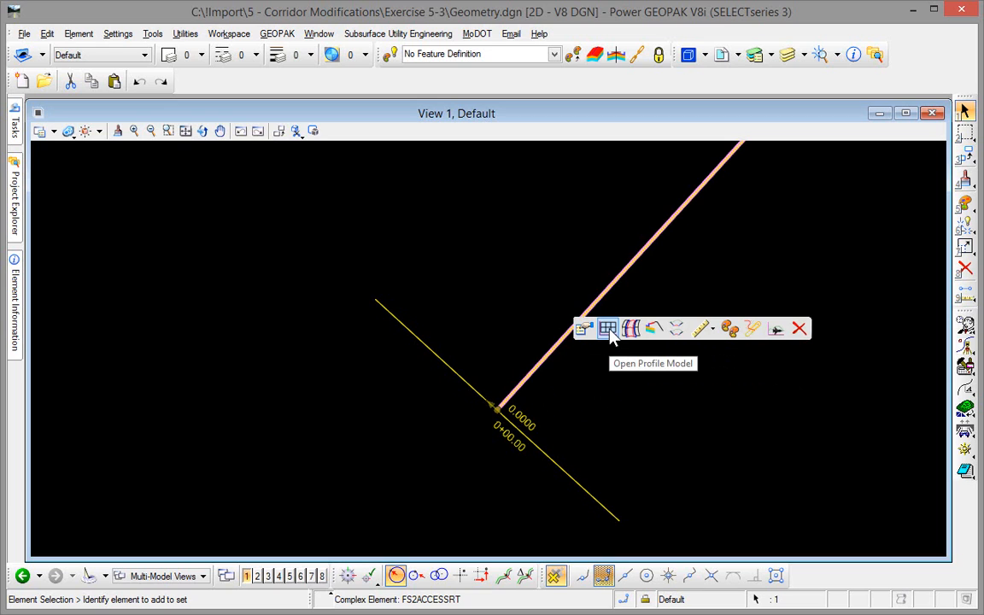
{"action": "left_click", "coordinate": [257, 577]}
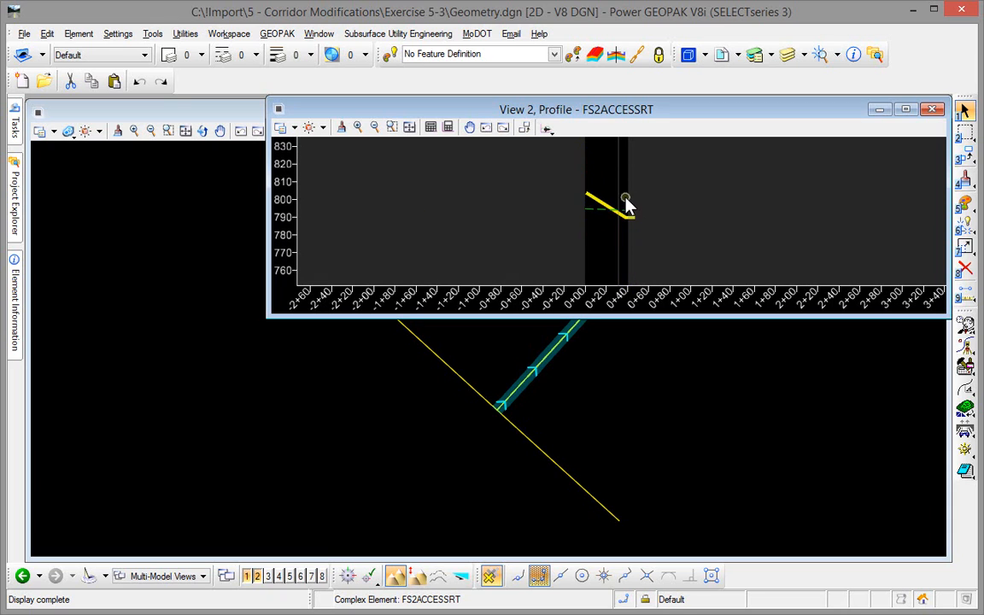
Step: Extend the start of active profile FS2ACCRT along its grade to station 0+00 at about elevation 804, and close the profile view
{"action": "scroll", "coordinate": [584, 194], "scroll_direction": "up", "scroll_amount": 5}
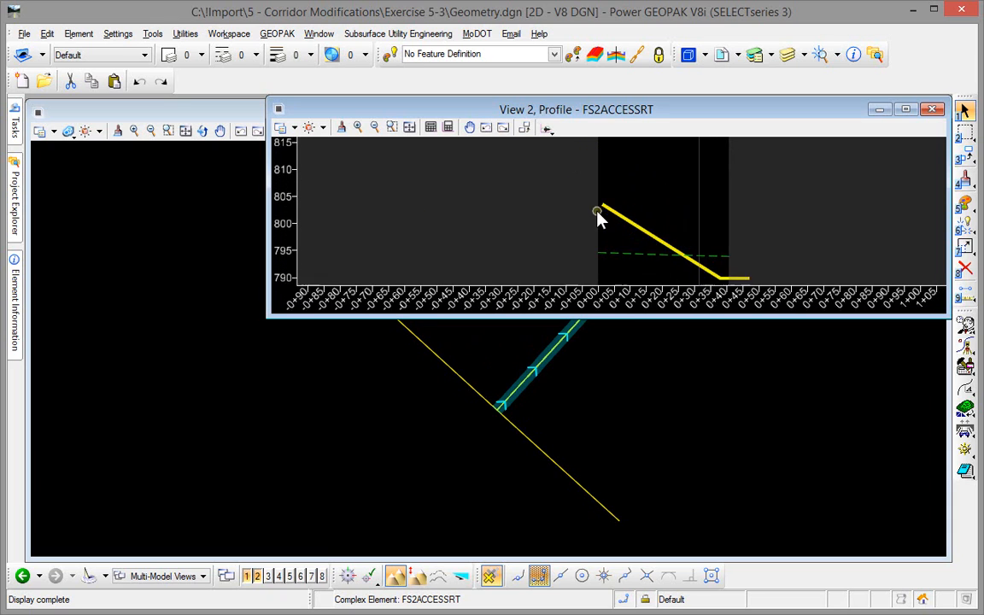
{"action": "scroll", "coordinate": [598, 220], "scroll_direction": "up", "scroll_amount": 2}
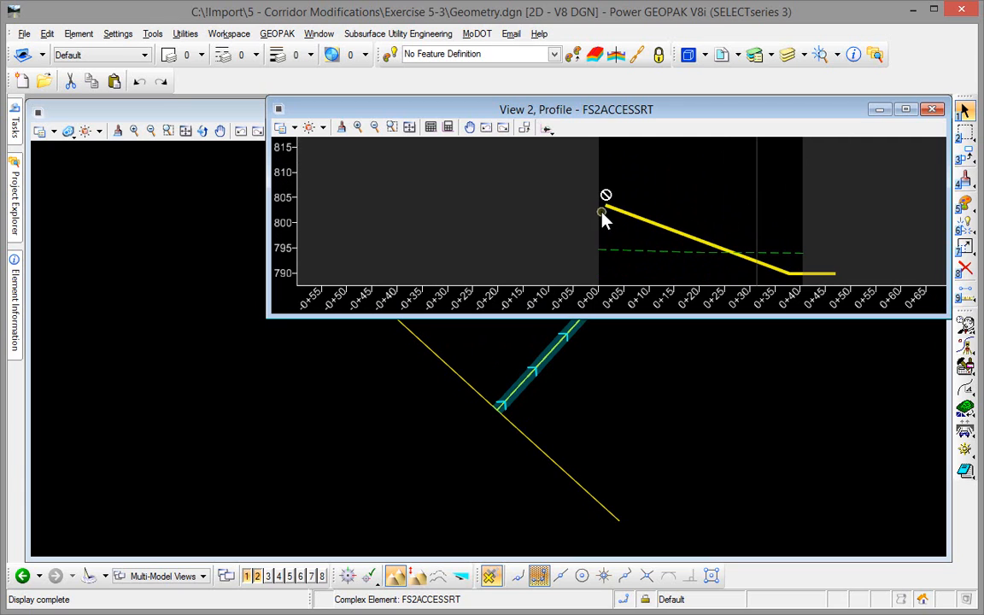
{"action": "scroll", "coordinate": [608, 213], "scroll_direction": "up", "scroll_amount": 3}
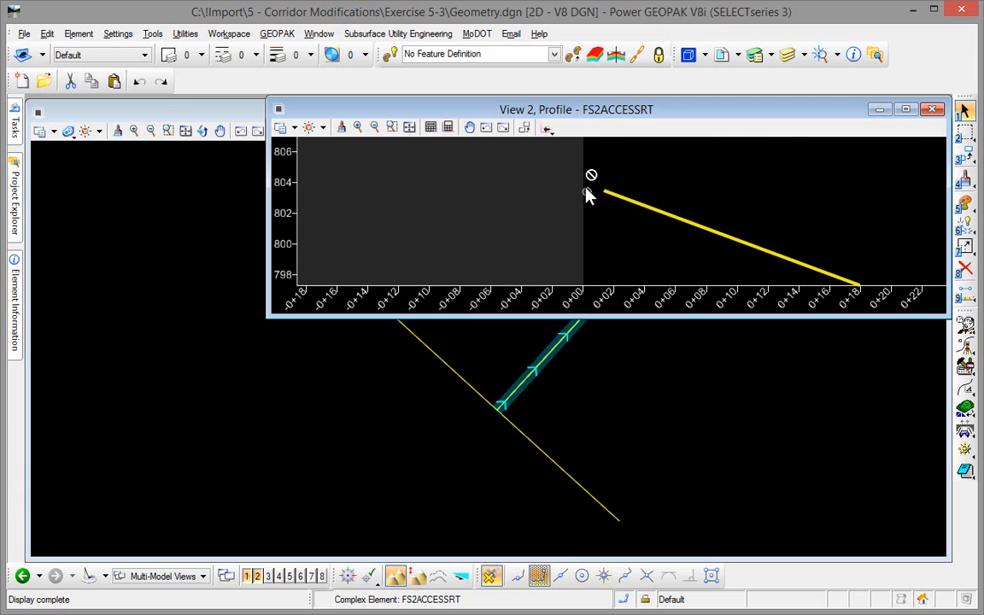
{"action": "left_click", "coordinate": [642, 205]}
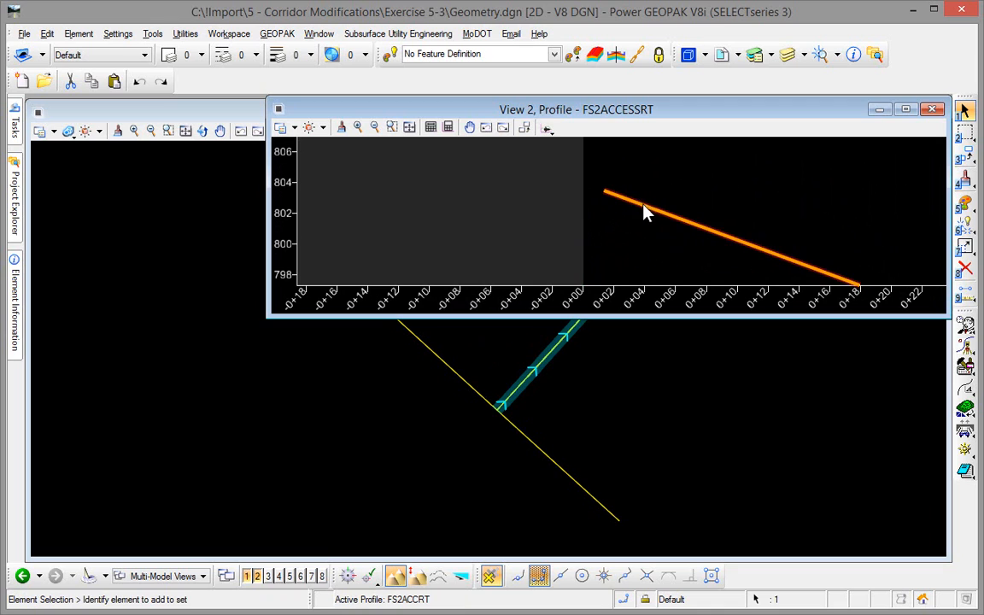
{"action": "scroll", "coordinate": [585, 198], "scroll_direction": "up", "scroll_amount": 2}
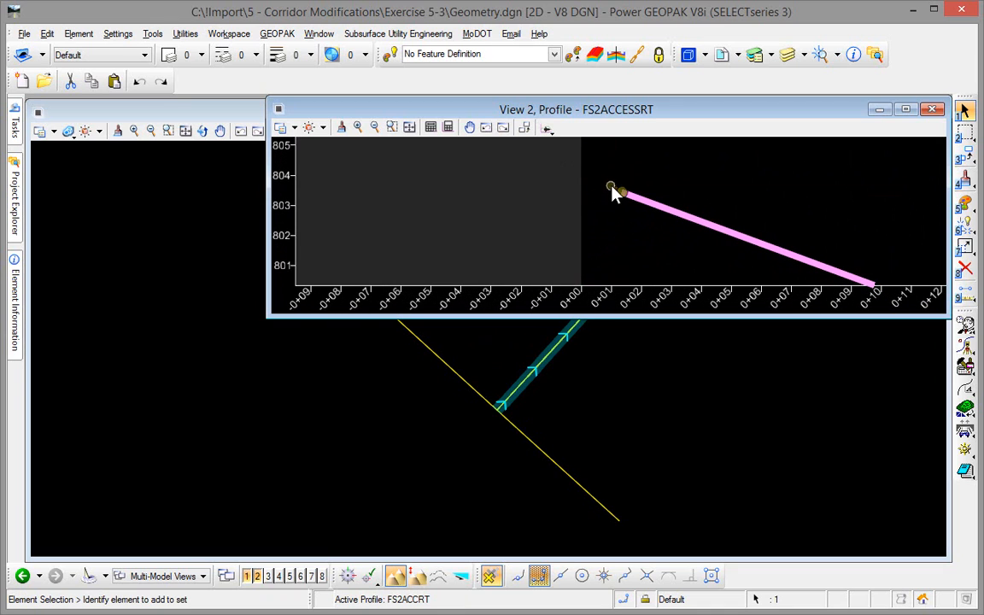
{"action": "left_click", "coordinate": [611, 188]}
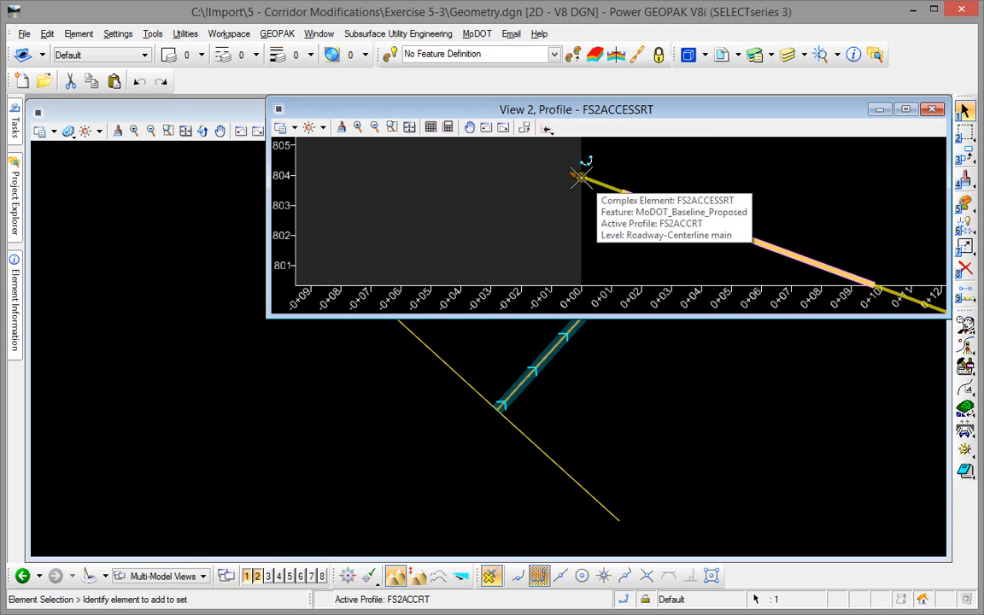
{"action": "left_click", "coordinate": [580, 177]}
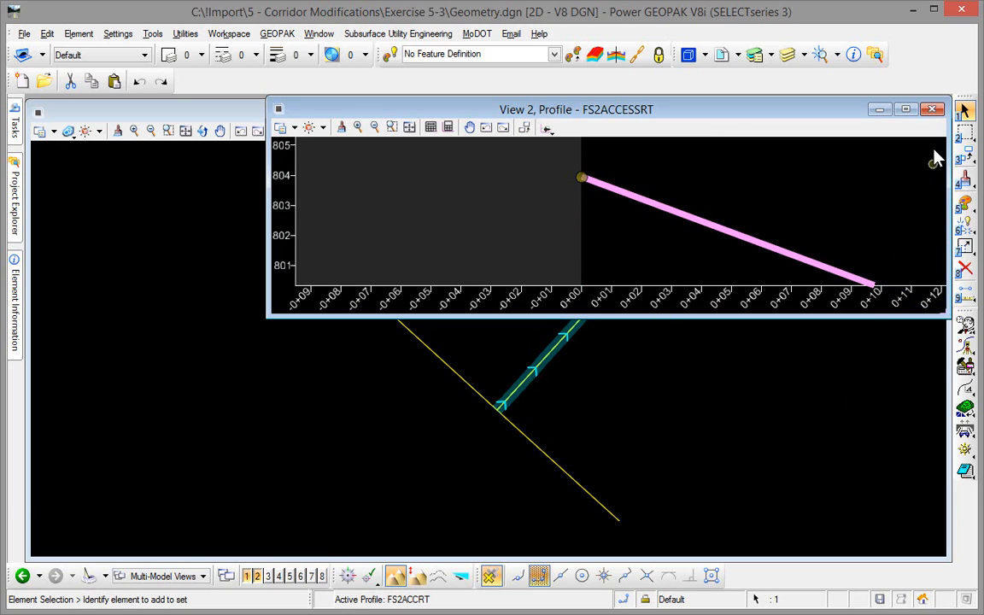
{"action": "left_click", "coordinate": [933, 110]}
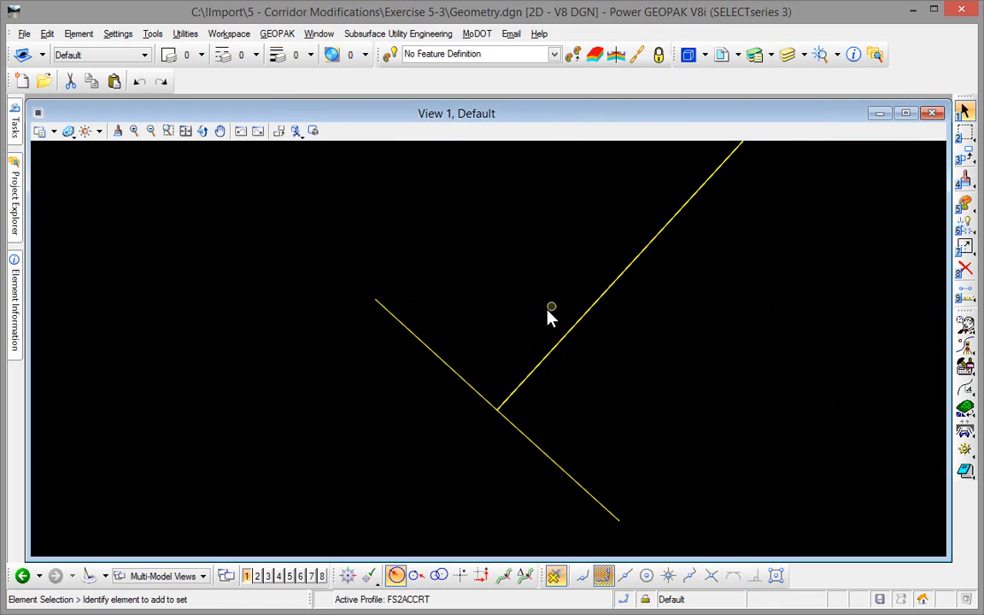
Step: Reopen the recent design file Corridors_Exercise_3_Point_Control_Targets_Alignment.dgn
{"action": "scroll", "coordinate": [721, 403], "scroll_direction": "down", "scroll_amount": 4}
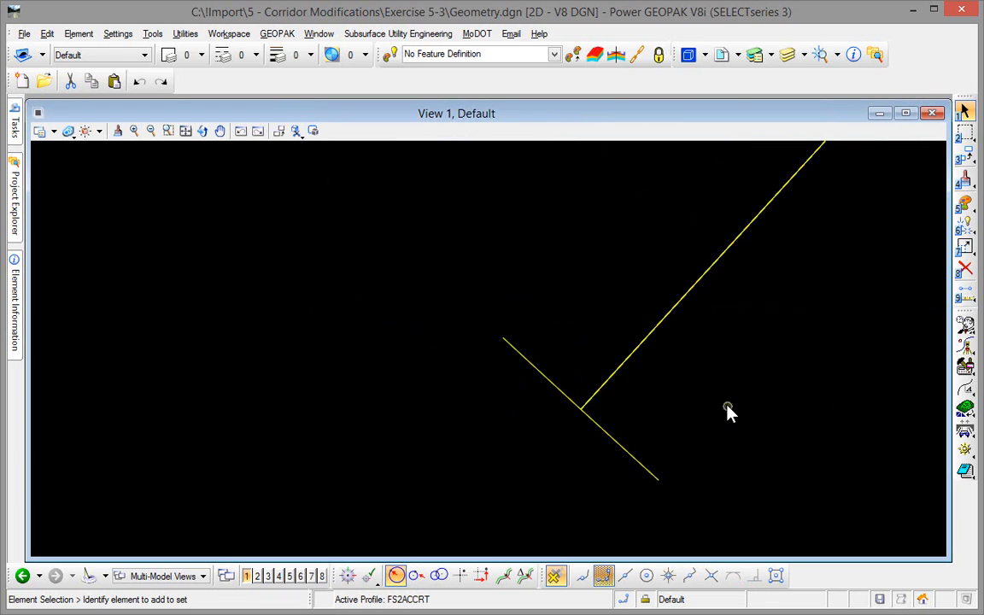
{"action": "left_click", "coordinate": [25, 34]}
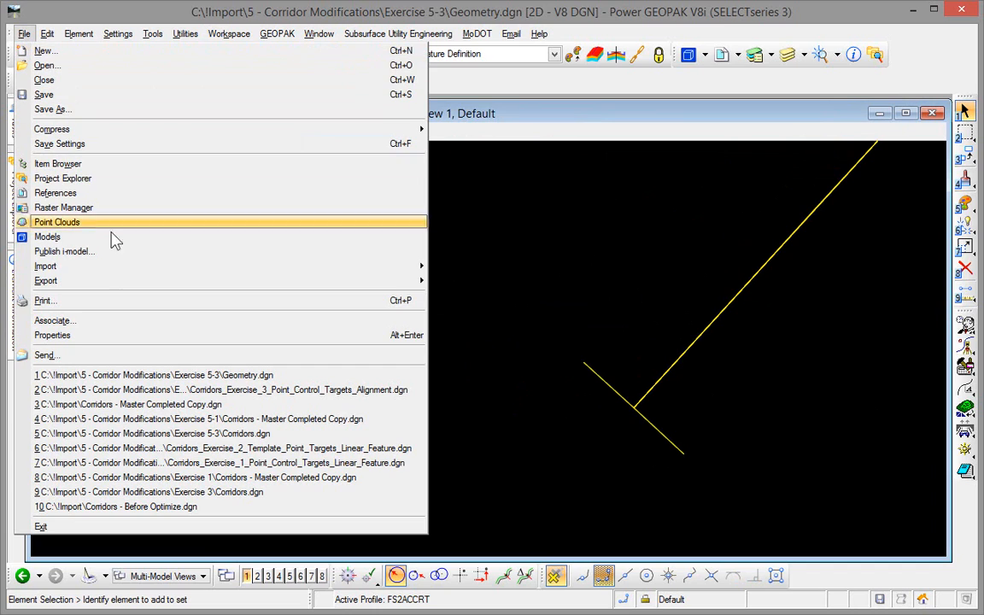
{"action": "left_click", "coordinate": [139, 389]}
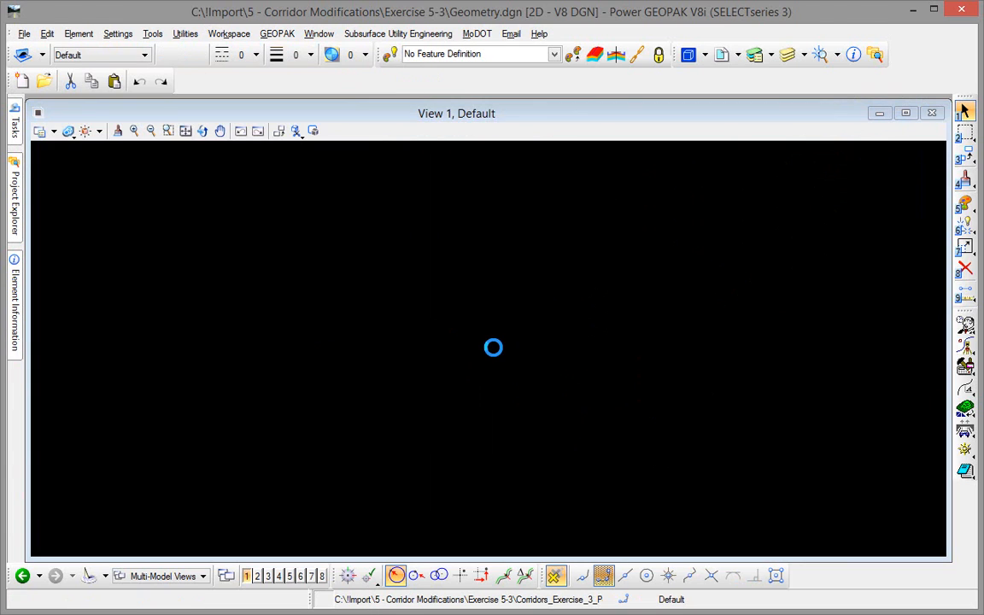